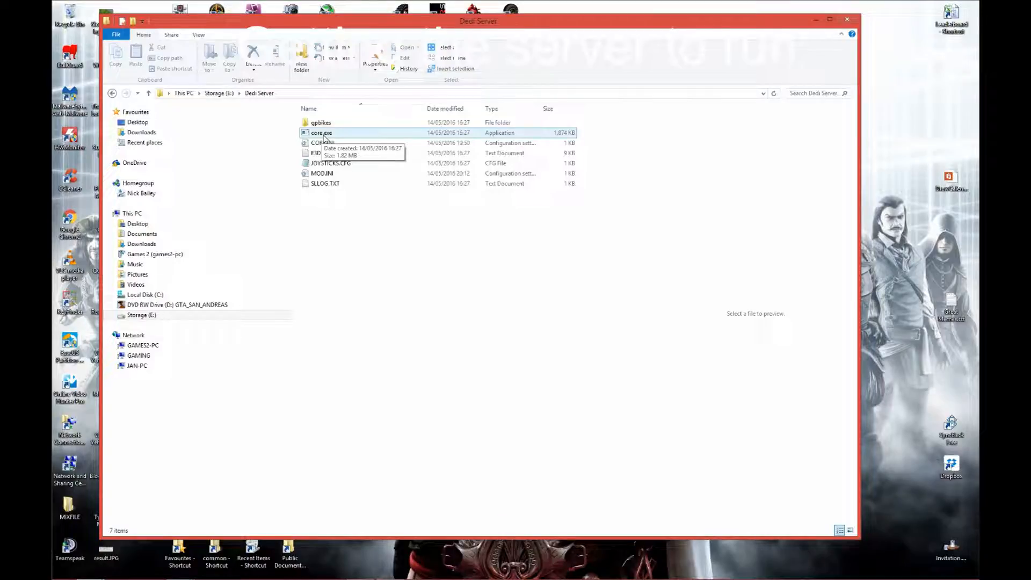
Step: Create a new text document in the Dedi Server folder and rename it dedicated.ini, accepting the extension change
{"action": "right_click", "coordinate": [329, 221]}
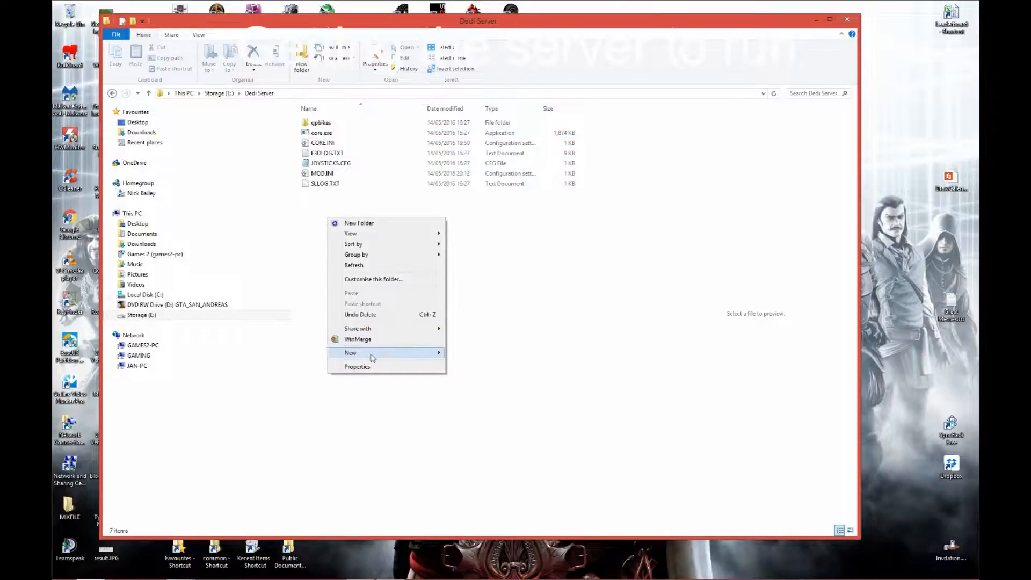
{"action": "mouse_move", "coordinate": [433, 358]}
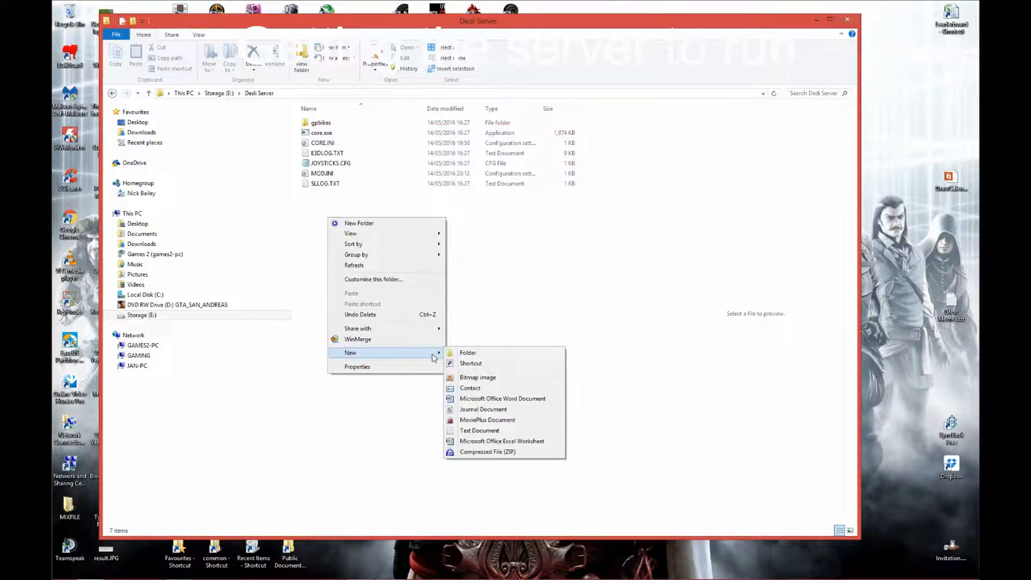
{"action": "left_click", "coordinate": [479, 431]}
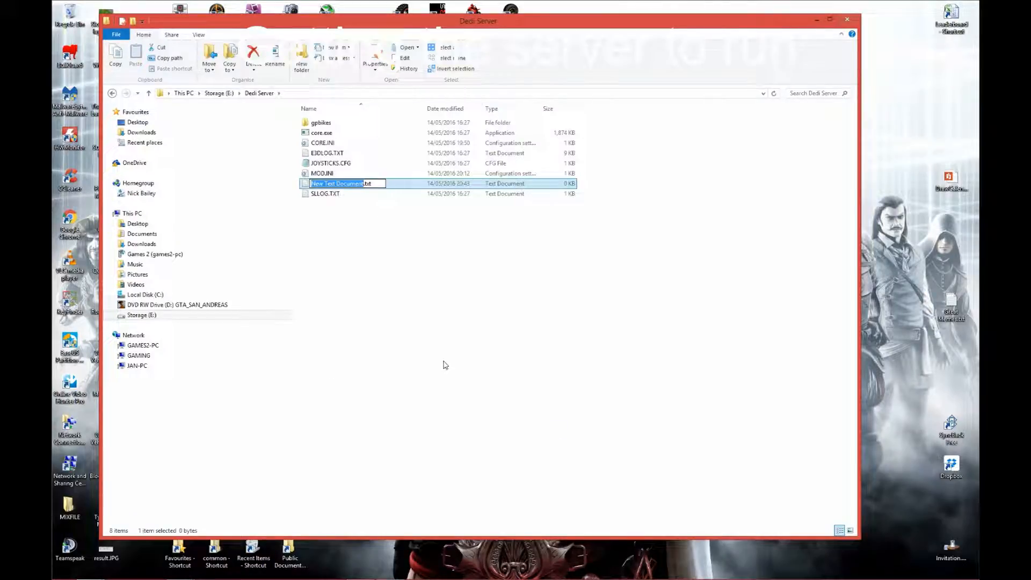
{"action": "type", "text": "dedicate"}
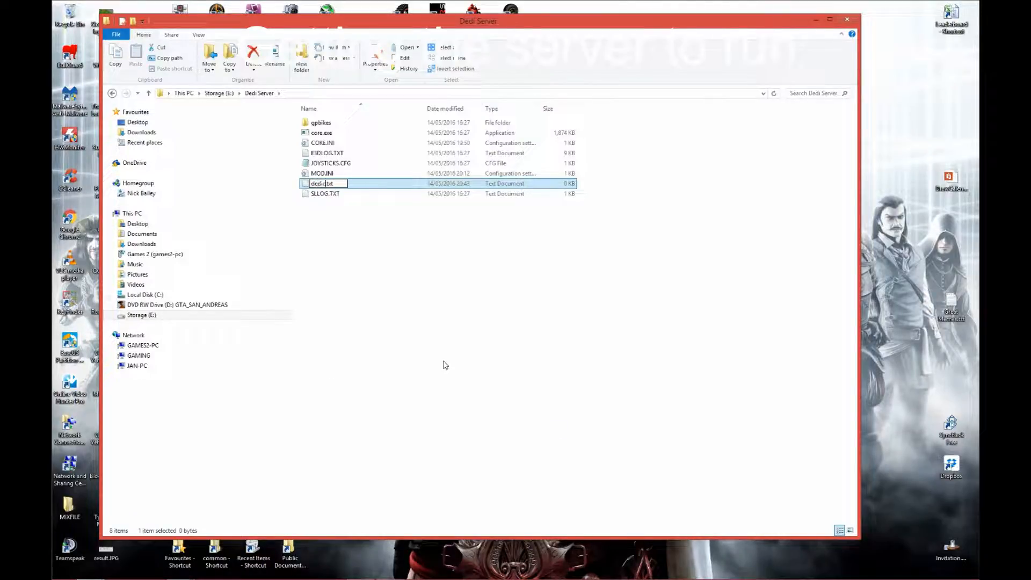
{"action": "type", "text": "d.ini"}
{"action": "key", "text": "Delete"}
{"action": "key", "text": "Delete"}
{"action": "key", "text": "Delete"}
{"action": "key", "text": "Delete"}
{"action": "key", "text": "Return"}
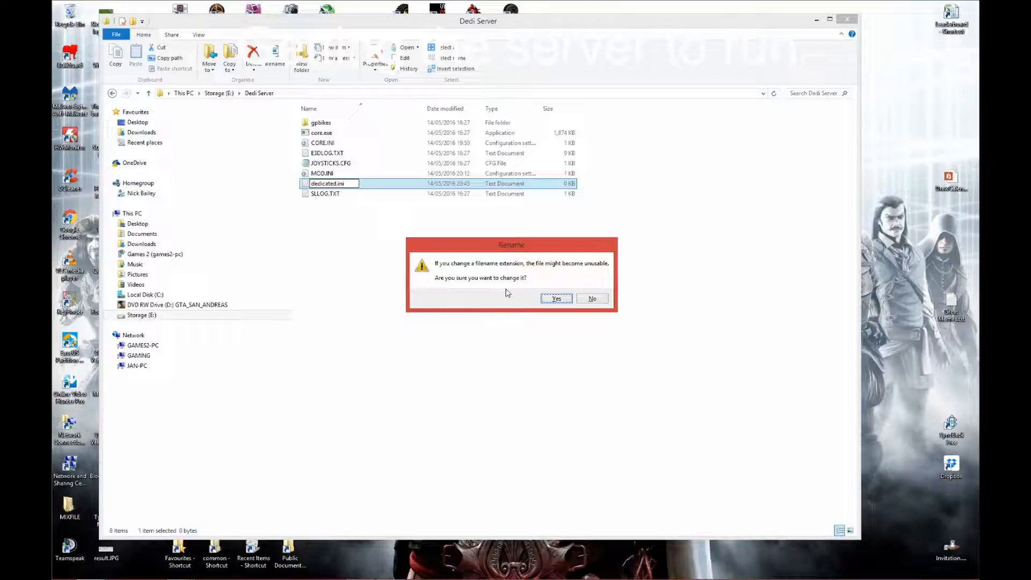
{"action": "left_click", "coordinate": [556, 299]}
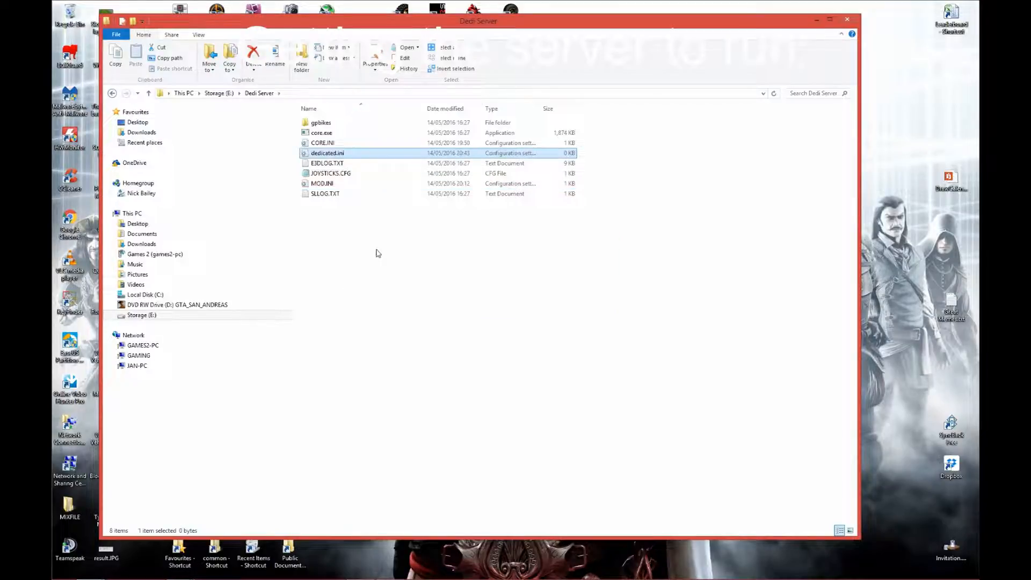
Step: Open dedicated.ini, save it over itself as dedicated.ini with the All Files type, and close it
{"action": "double_click", "coordinate": [314, 154]}
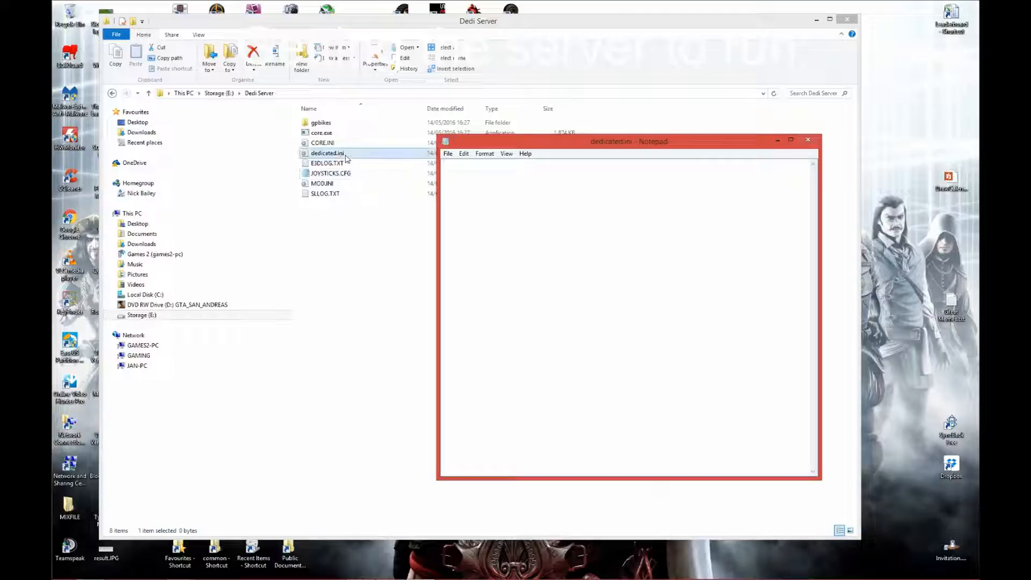
{"action": "left_click", "coordinate": [448, 154]}
{"action": "mouse_move", "coordinate": [464, 154]}
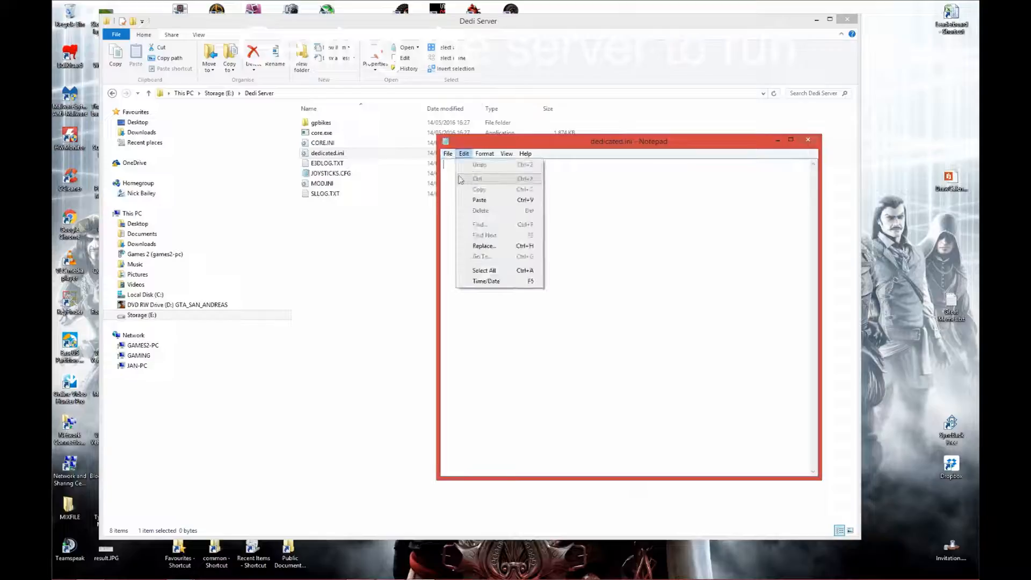
{"action": "left_click", "coordinate": [480, 196]}
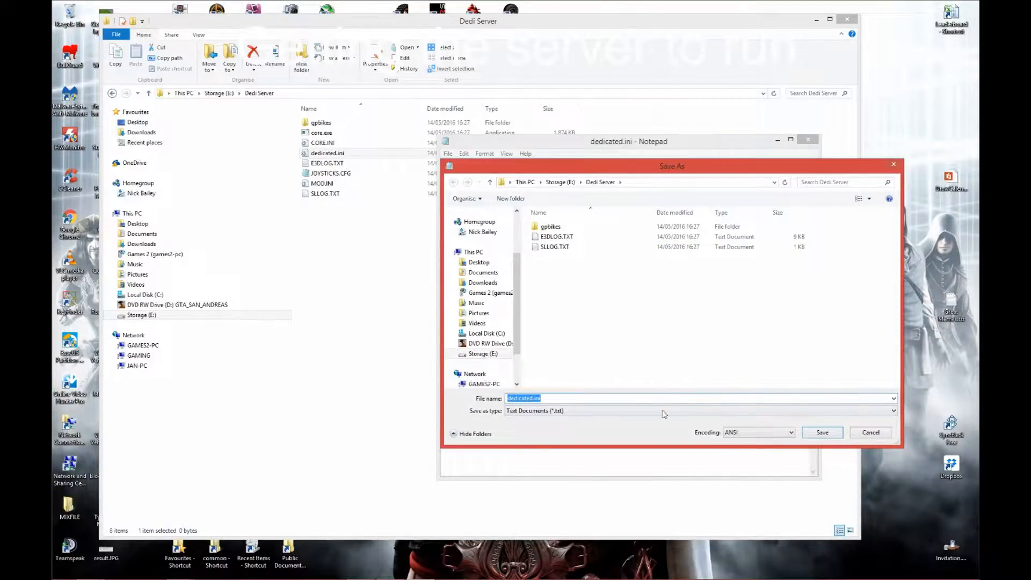
{"action": "left_click", "coordinate": [883, 414]}
{"action": "left_click", "coordinate": [538, 427]}
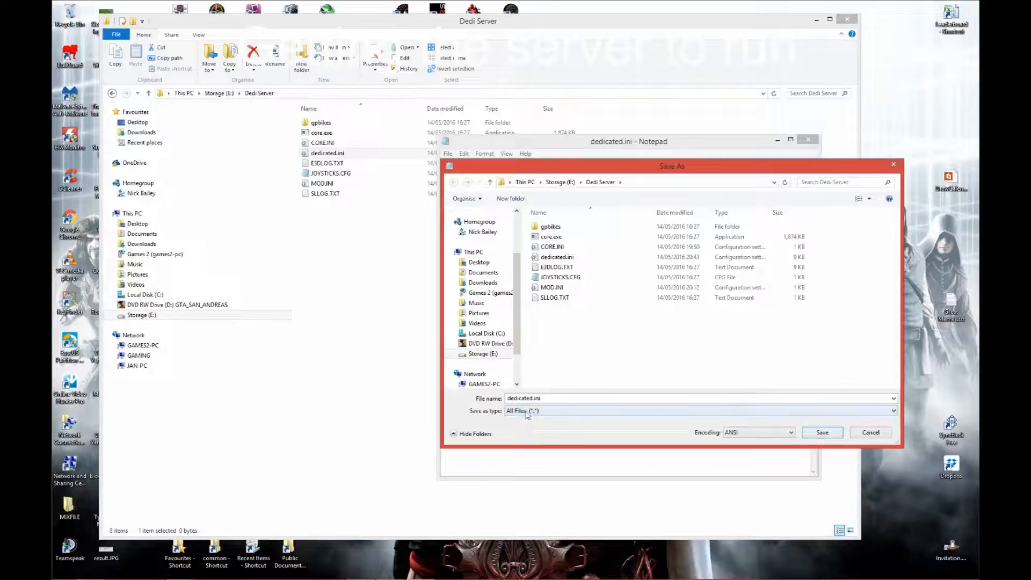
{"action": "left_click", "coordinate": [508, 398]}
{"action": "left_click", "coordinate": [820, 433]}
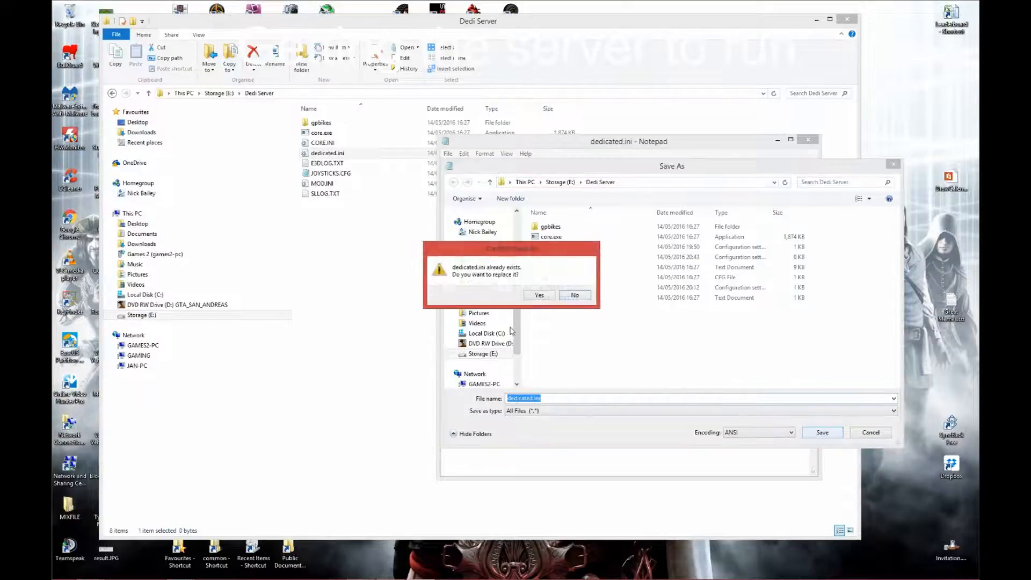
{"action": "left_click", "coordinate": [539, 295]}
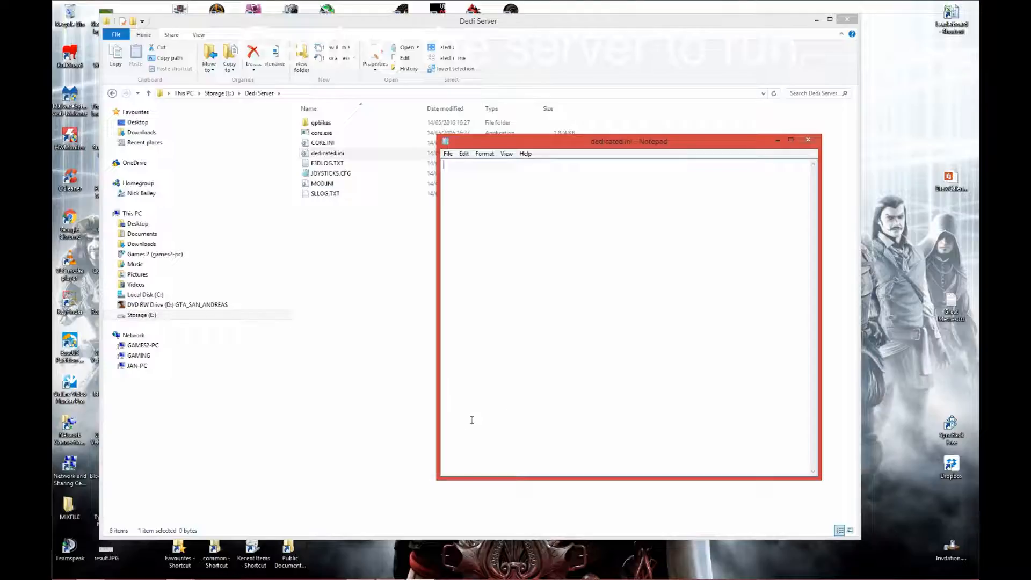
{"action": "left_click", "coordinate": [811, 142]}
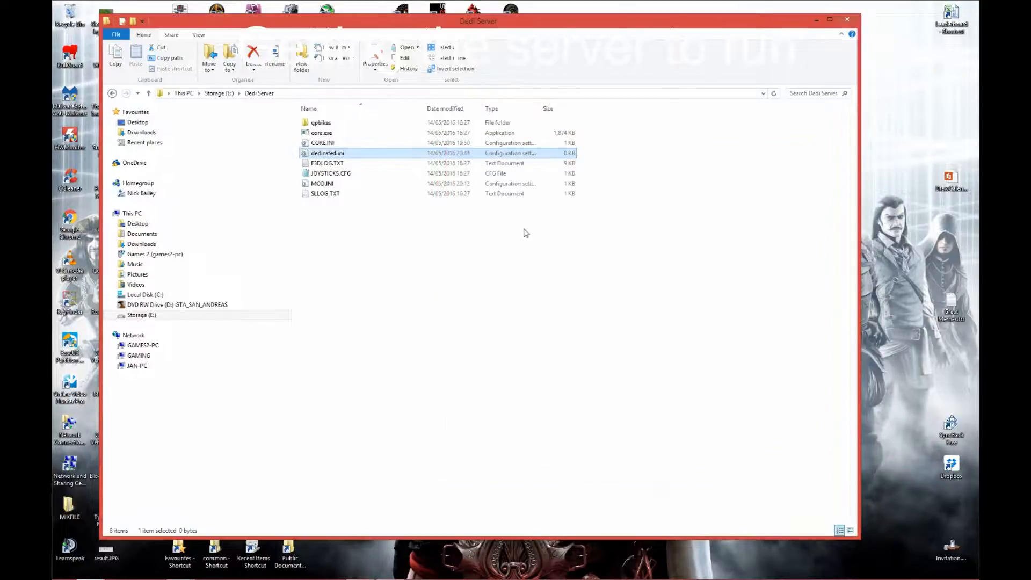
Step: Create a shortcut to core.exe in the same folder and rename it "Start server"
{"action": "right_click", "coordinate": [325, 136]}
{"action": "left_click", "coordinate": [379, 306]}
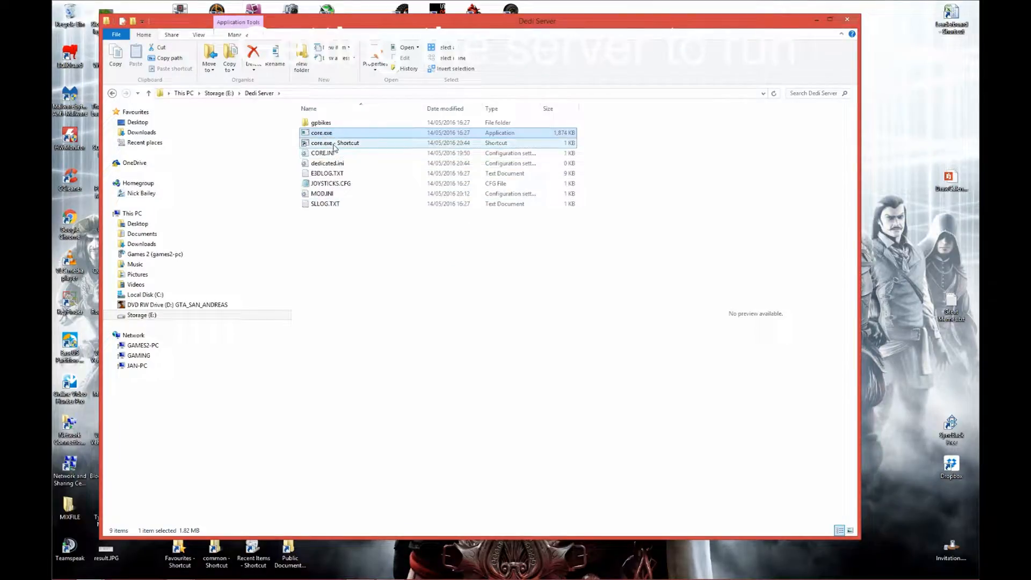
{"action": "left_click", "coordinate": [336, 143]}
{"action": "right_click", "coordinate": [336, 147]}
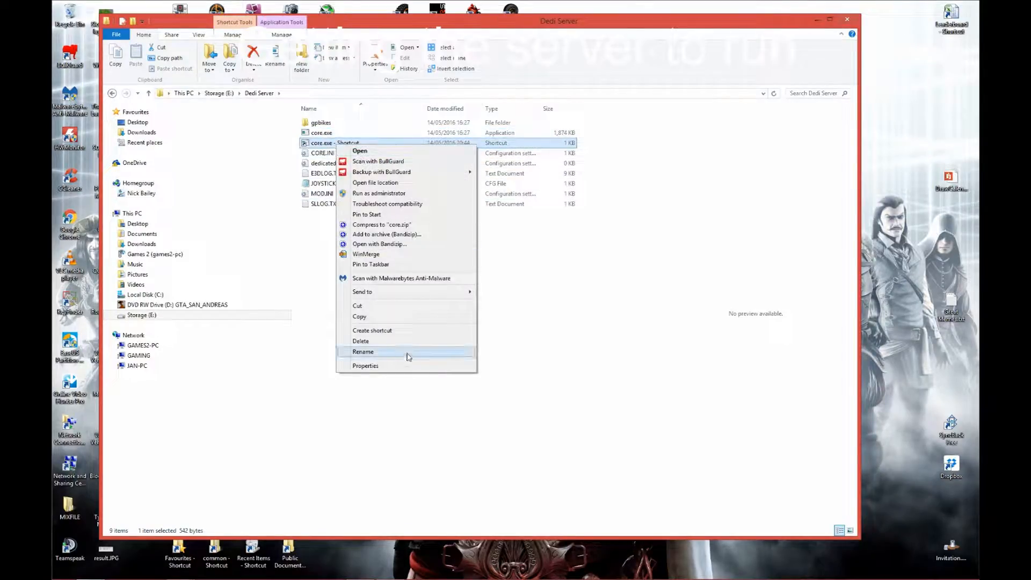
{"action": "left_click", "coordinate": [408, 353]}
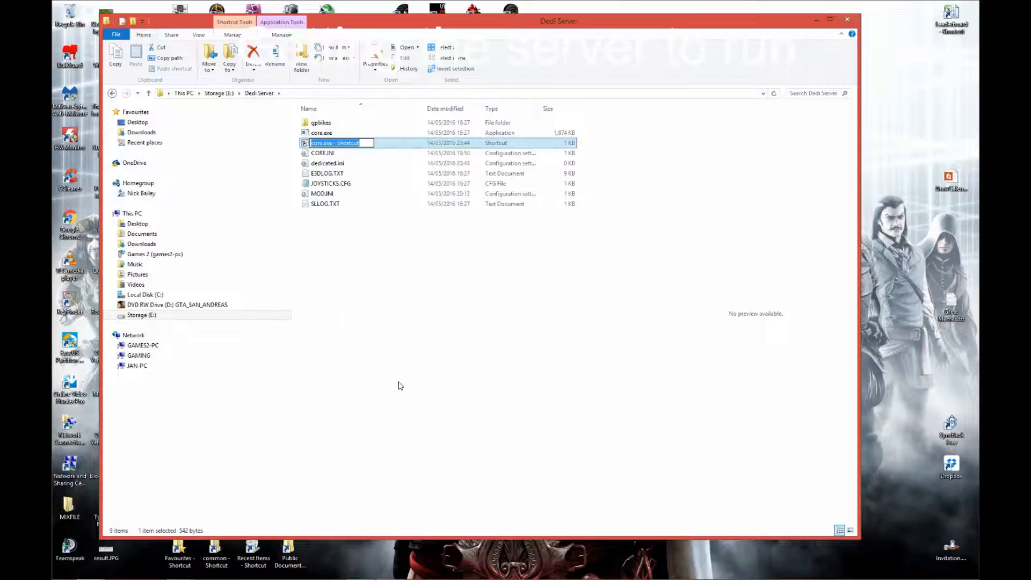
{"action": "type", "text": "Start"}
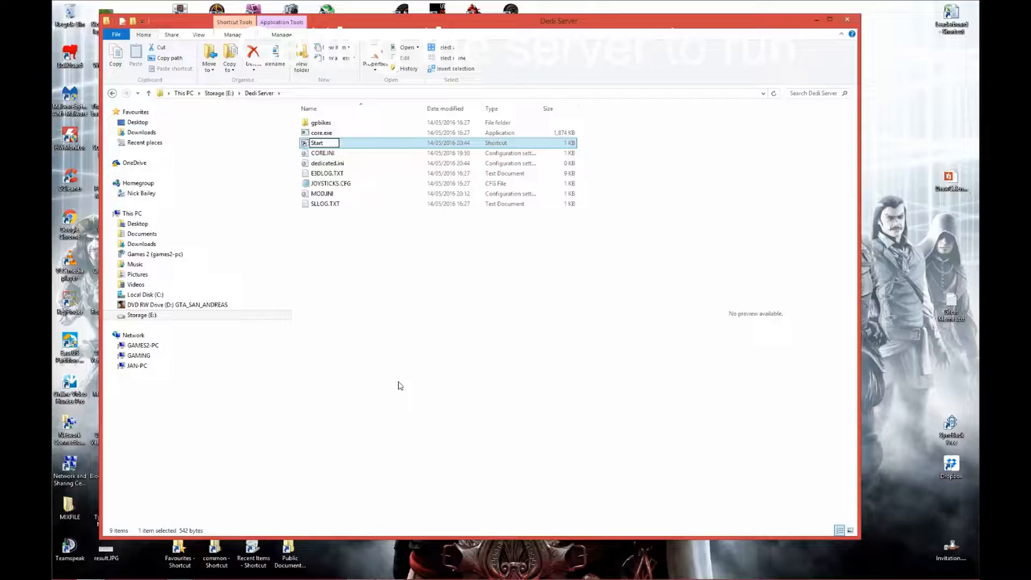
{"action": "type", "text": " server"}
{"action": "left_click", "coordinate": [400, 385]}
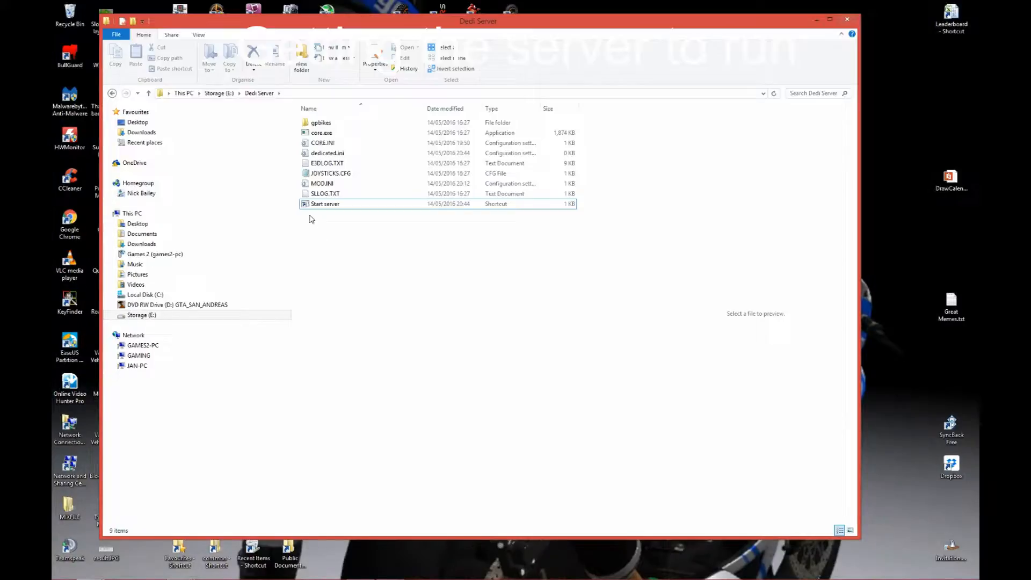
Step: Append "-dedicated 10510 -set params dedicated.ini" to the Start server shortcut's target and save its properties
{"action": "left_click", "coordinate": [315, 207]}
{"action": "right_click", "coordinate": [312, 206]}
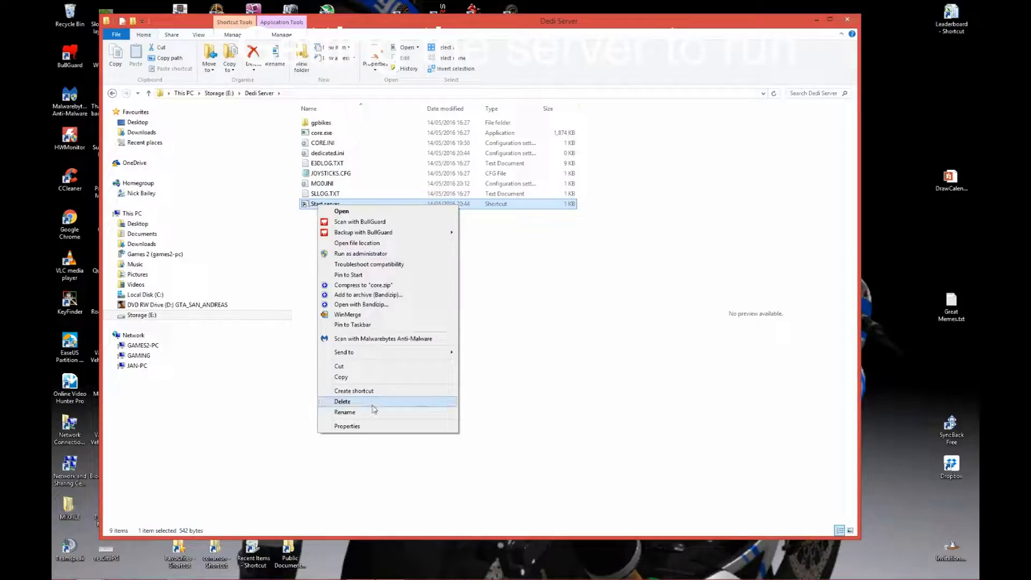
{"action": "left_click", "coordinate": [356, 426]}
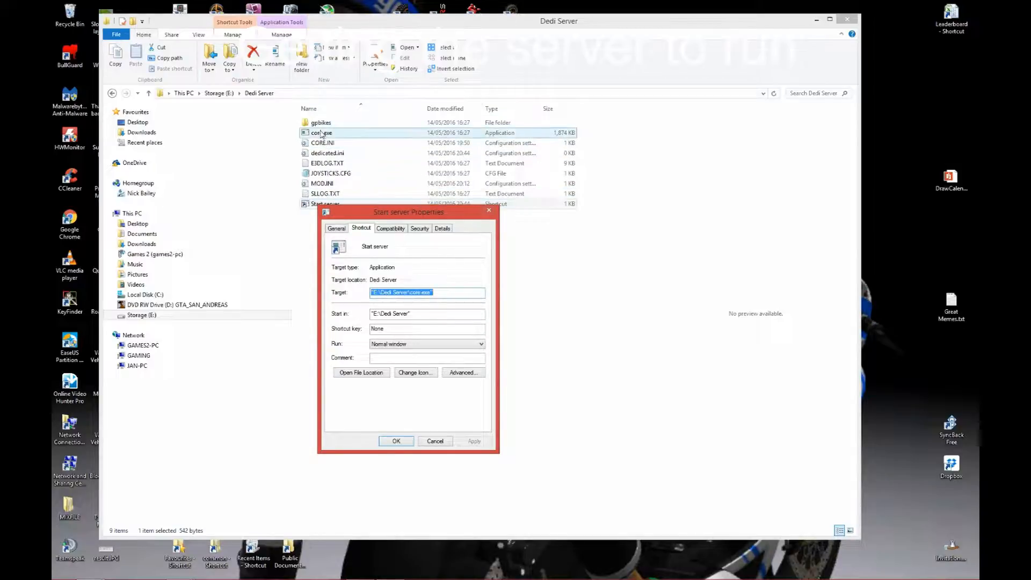
{"action": "left_click", "coordinate": [435, 292]}
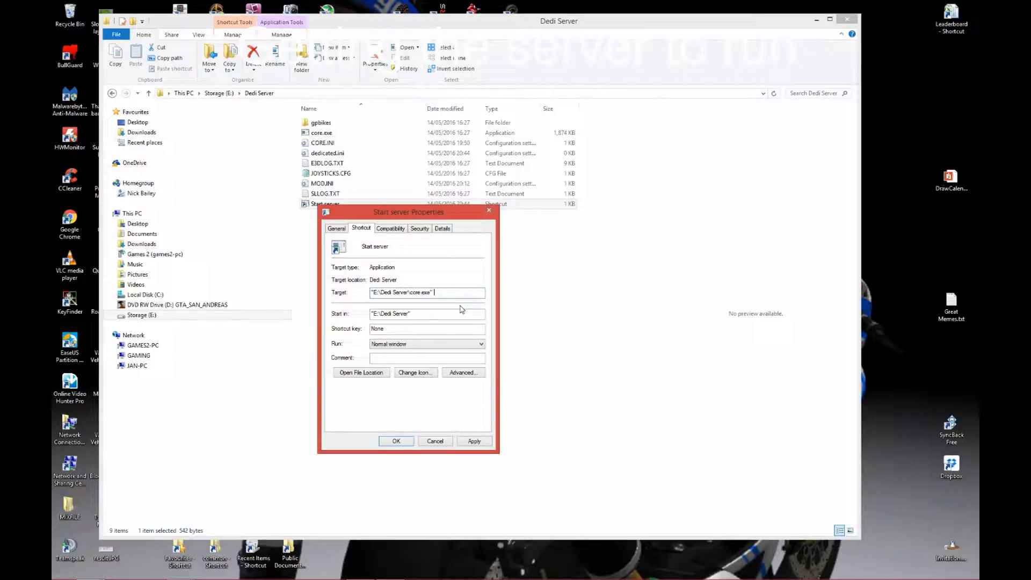
{"action": "type", "text": "-dedicated 10510"}
{"action": "left_click", "coordinate": [481, 295]}
{"action": "type", "text": "-set params dedicated.ini"}
{"action": "left_click", "coordinate": [396, 441]}
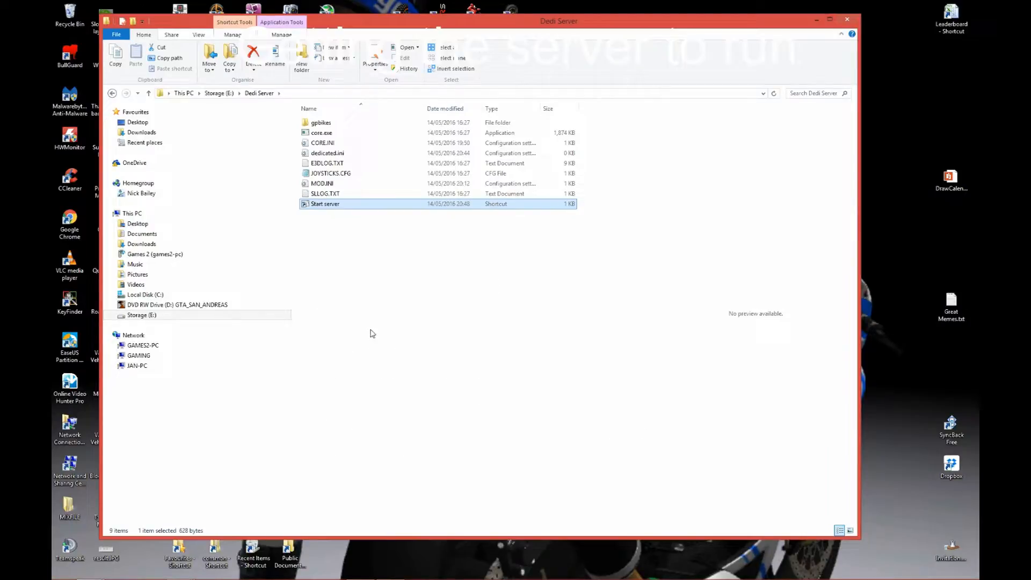
Step: Launch the dedicated server from the Start server shortcut, check its session settings, and quit it
{"action": "double_click", "coordinate": [318, 206]}
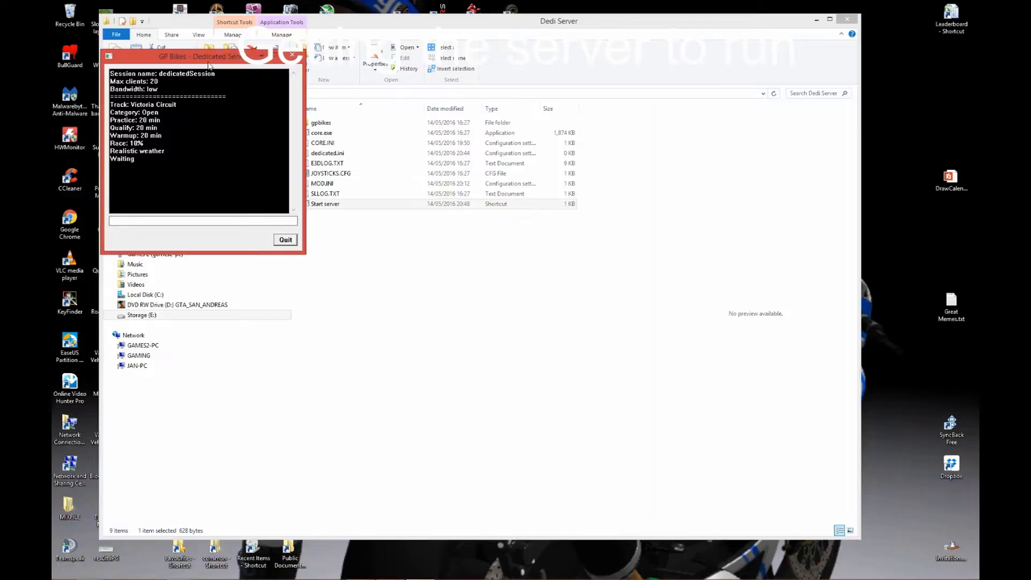
{"action": "left_click_drag", "start_coordinate": [211, 58], "coordinate": [300, 286]}
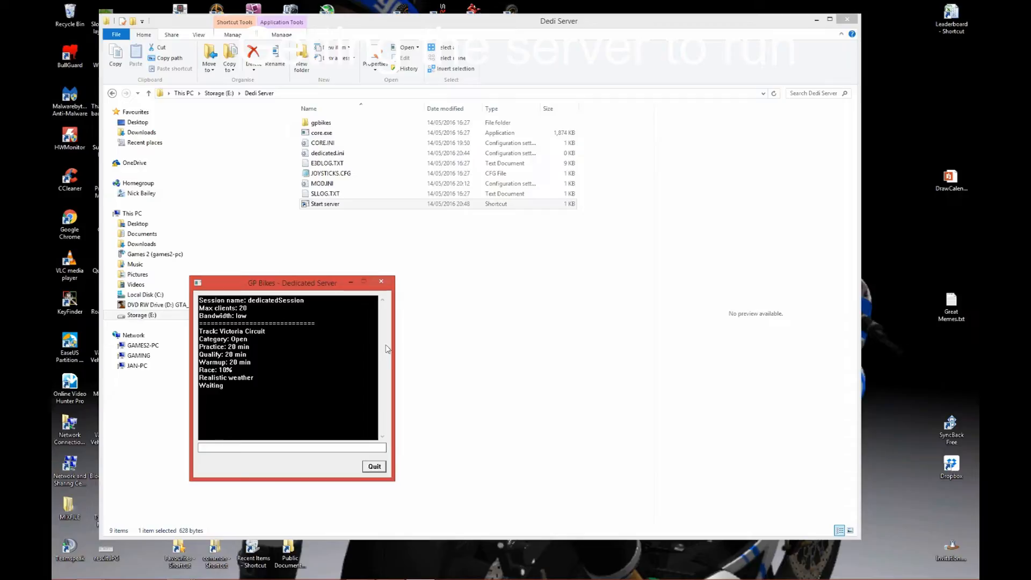
{"action": "left_click", "coordinate": [370, 468]}
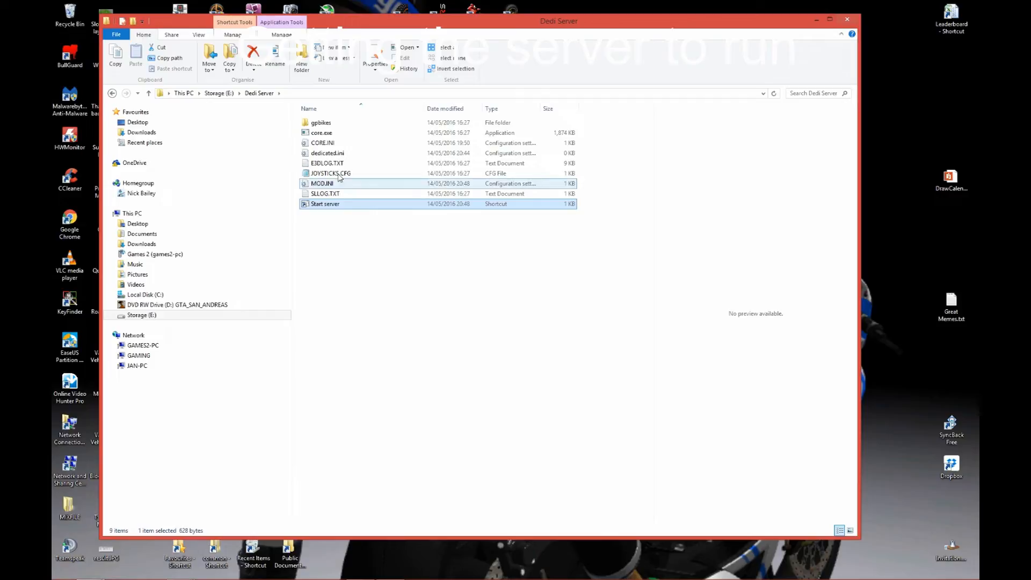
Step: Open dedicated.ini for editing
{"action": "double_click", "coordinate": [327, 155]}
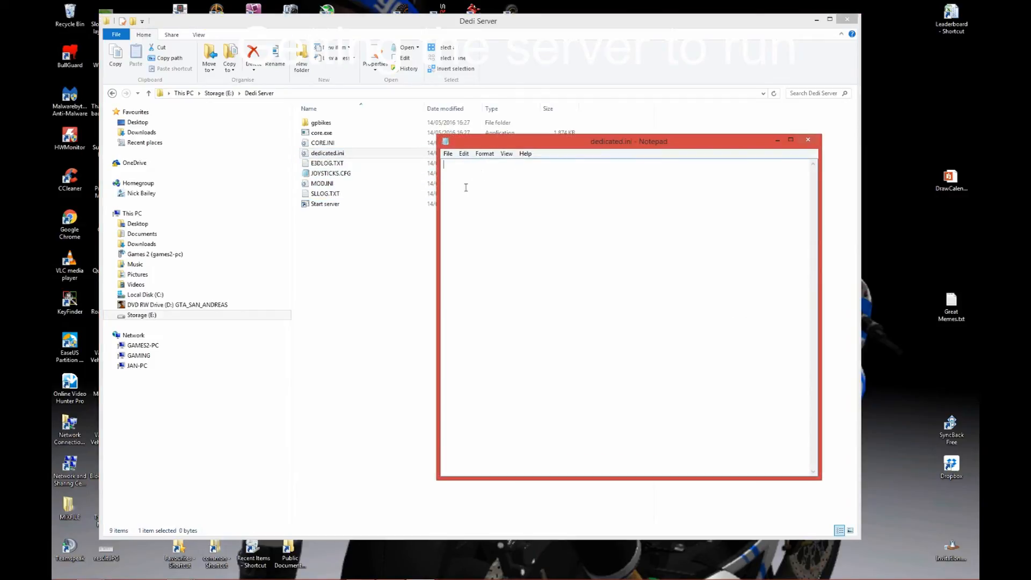